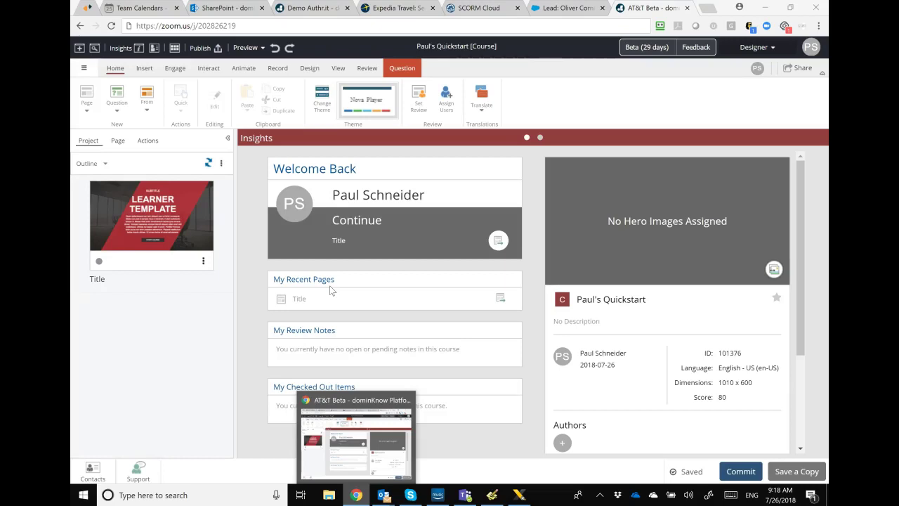
# Open the Quickstart course's Learner Template Title page in the page editor
pyautogui.click(195, 236)
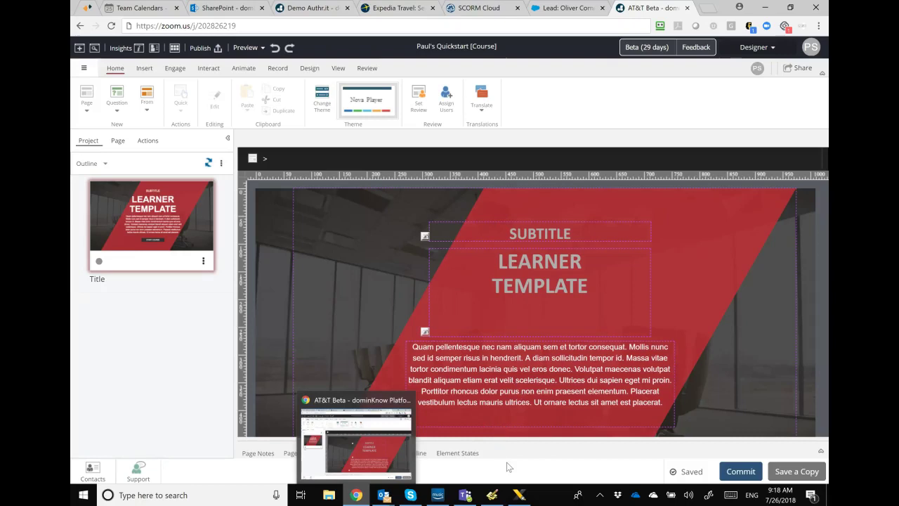
# Return to the course editor window and show the main menu's Current Project panel
pyautogui.click(358, 494)
pyautogui.hotkey('alt', 'Tab')
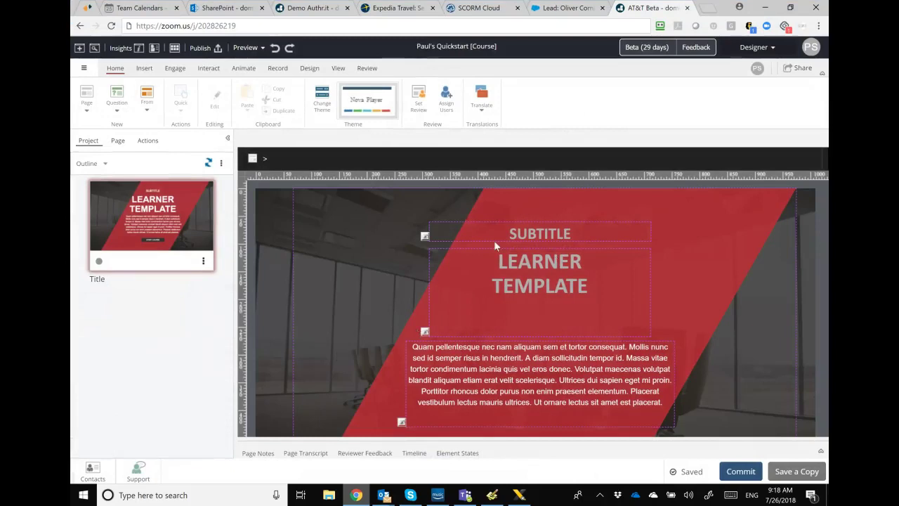
pyautogui.click(83, 70)
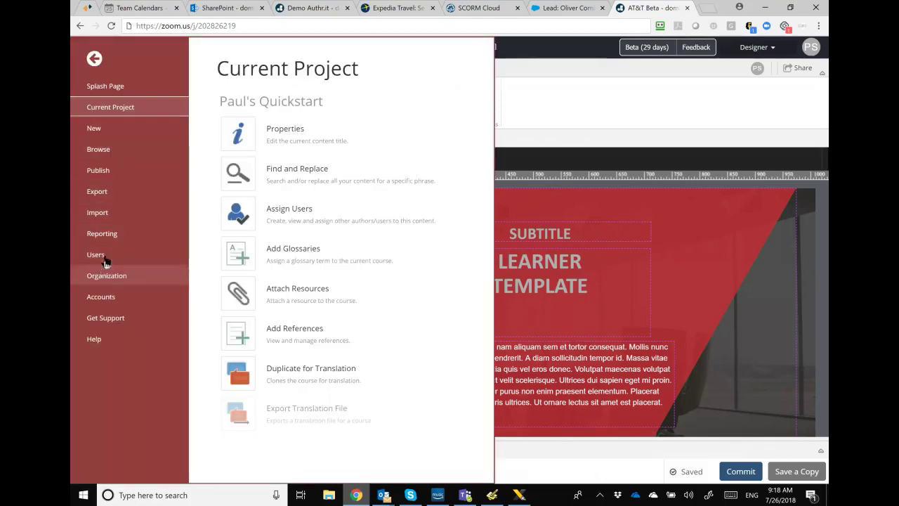
# Open the Publishing Profiles editor from the Publish options
pyautogui.click(99, 171)
pyautogui.scroll(-1, 306, 295)
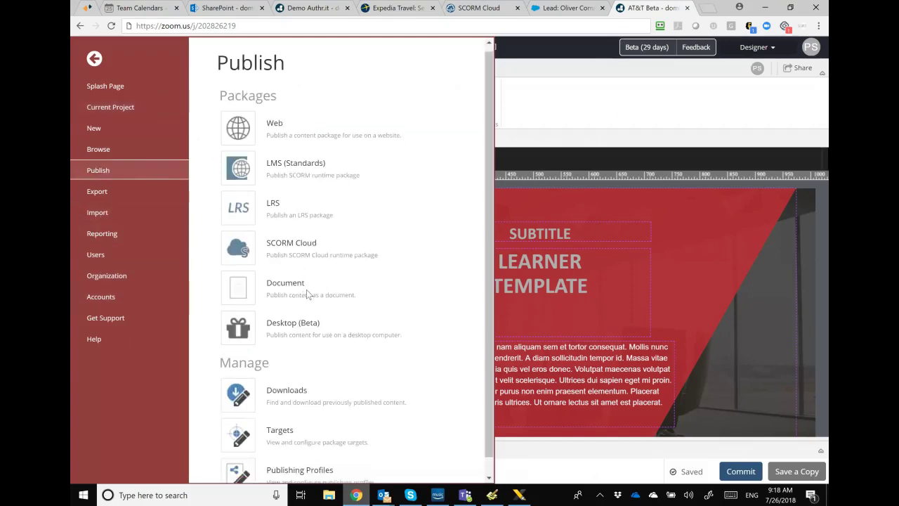
pyautogui.click(295, 457)
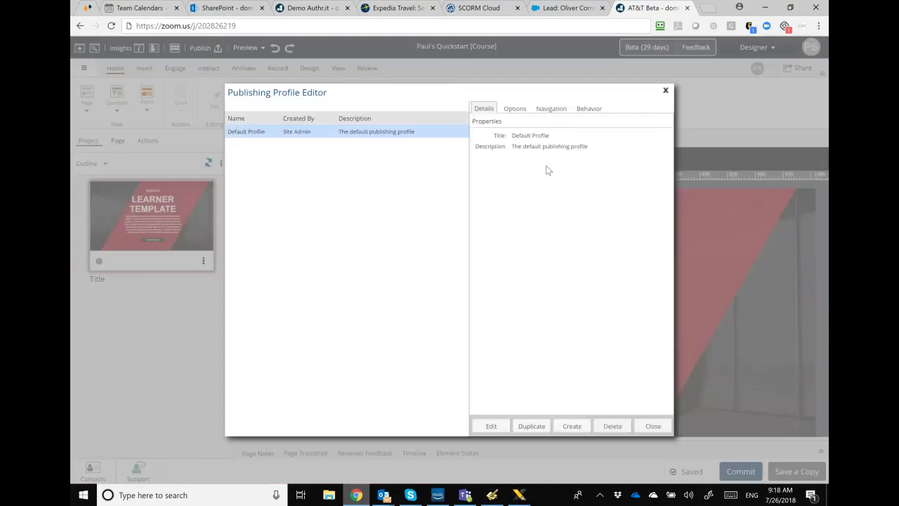
# Review the Default Profile's Options and Behavior tabs, including its automatic xAPI statement checkboxes
pyautogui.click(514, 111)
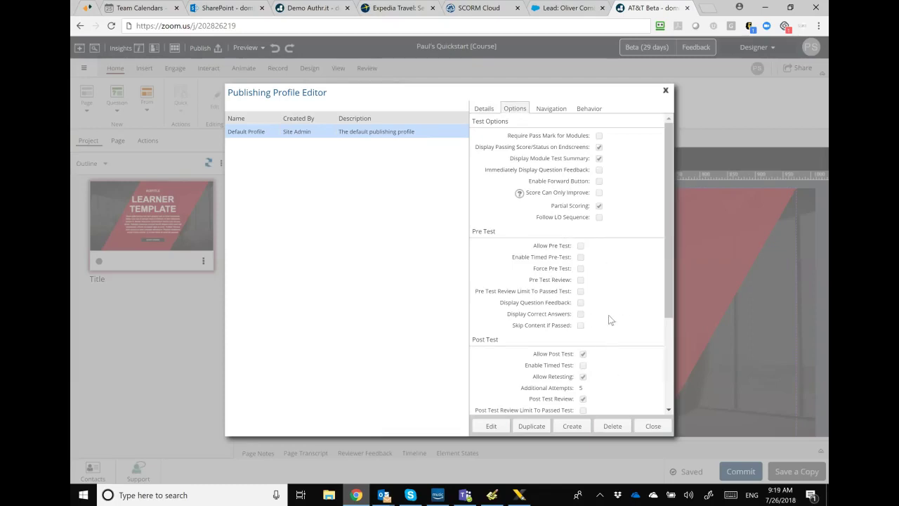
pyautogui.click(591, 110)
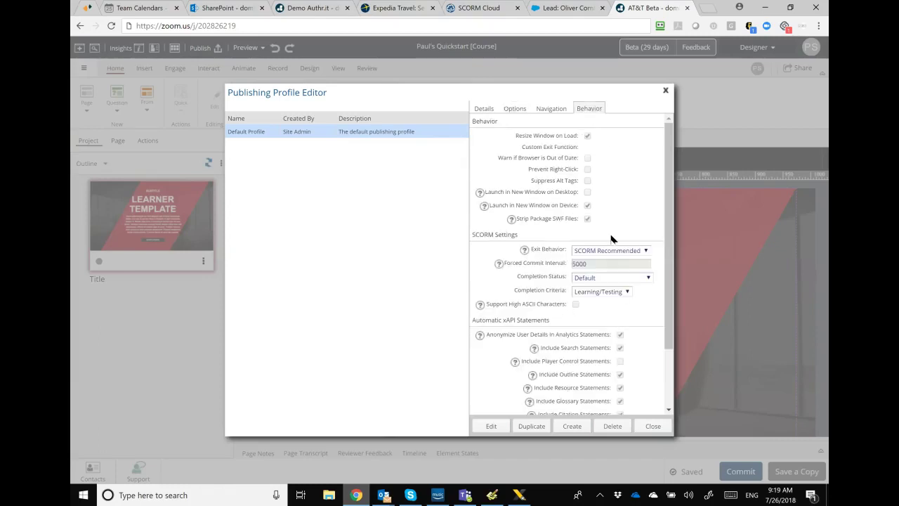
pyautogui.scroll(-1, 611, 240)
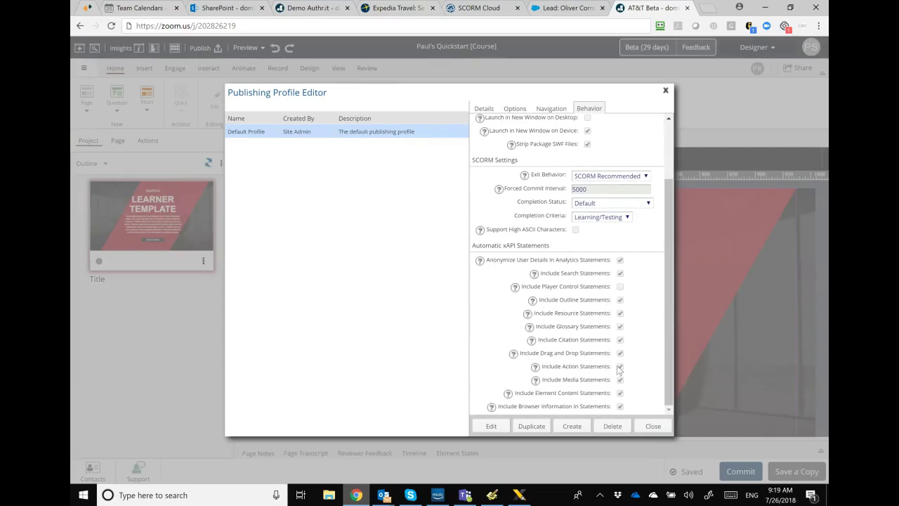
pyautogui.moveTo(636, 402); pyautogui.dragTo(486, 267)
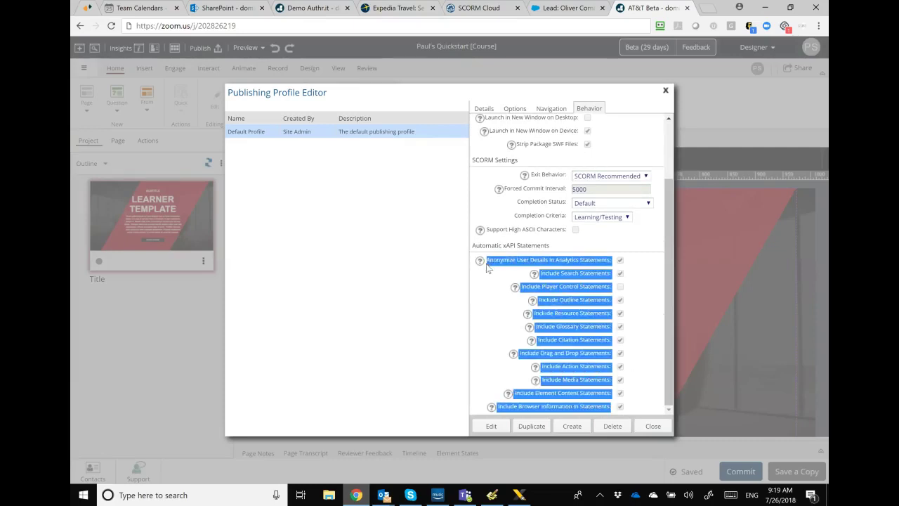
pyautogui.click(645, 320)
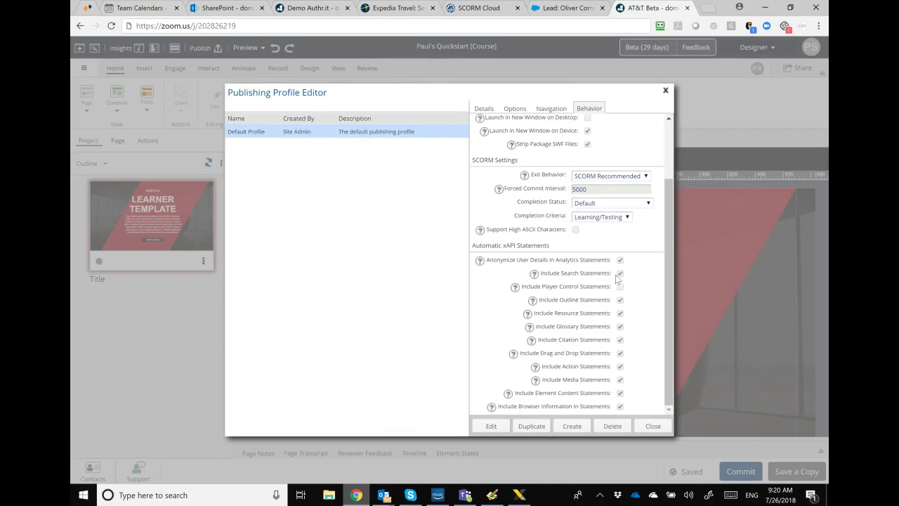
pyautogui.click(620, 287)
# Close the Publishing Profile Editor and select the LEARNER TEMPLATE title text
pyautogui.click(652, 427)
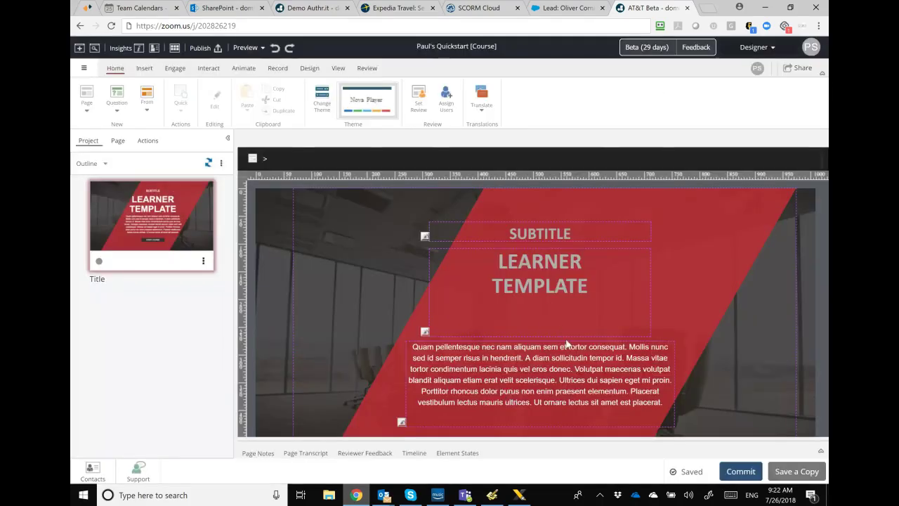
pyautogui.click(528, 318)
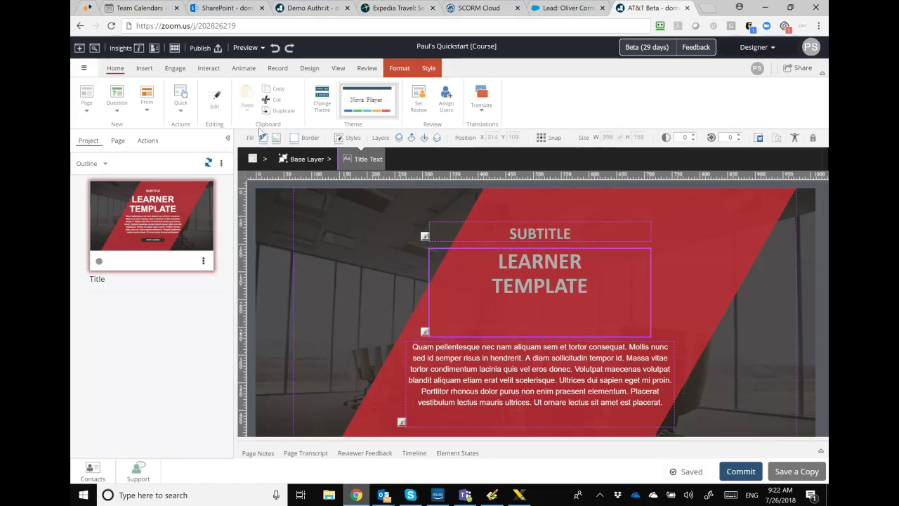
# Add a Send xAPI Statement element action to the title text from Interact > Actions
pyautogui.click(204, 70)
pyautogui.click(110, 113)
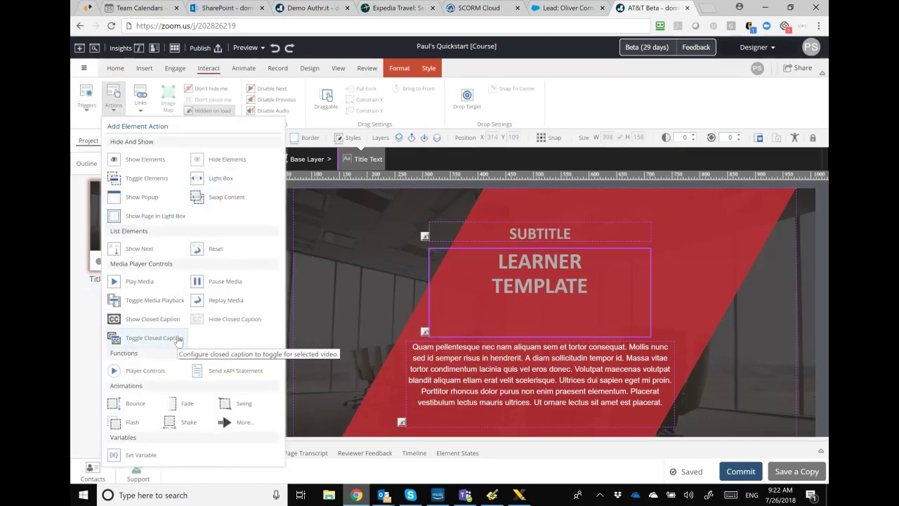
pyautogui.click(225, 376)
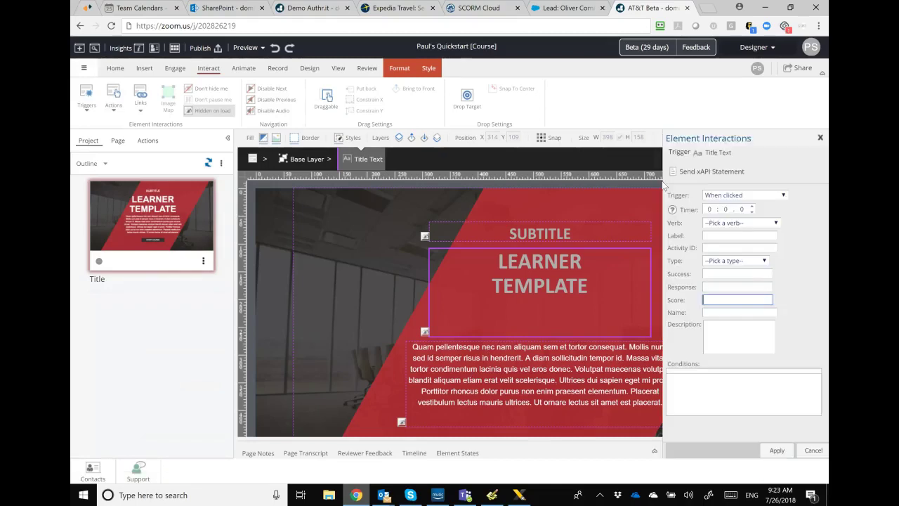
# Review the Trigger choices and keep the When clicked trigger
pyautogui.click(770, 199)
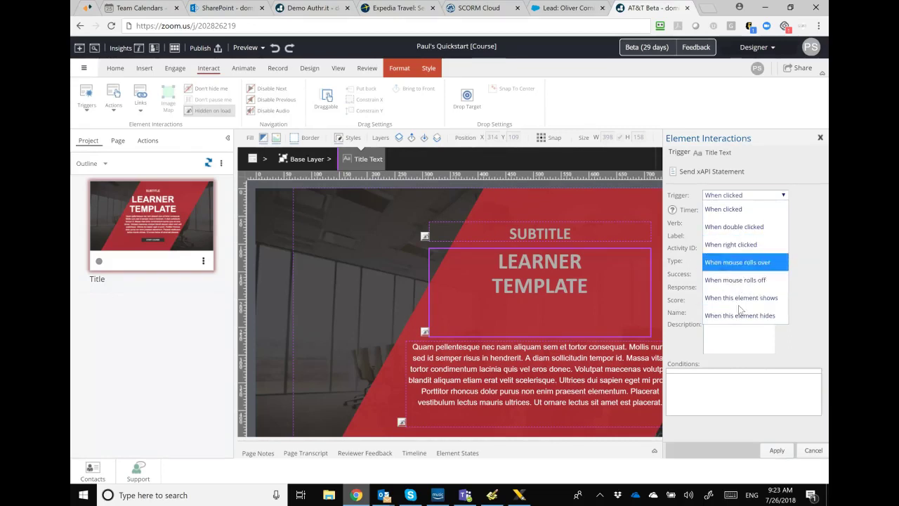
pyautogui.click(798, 219)
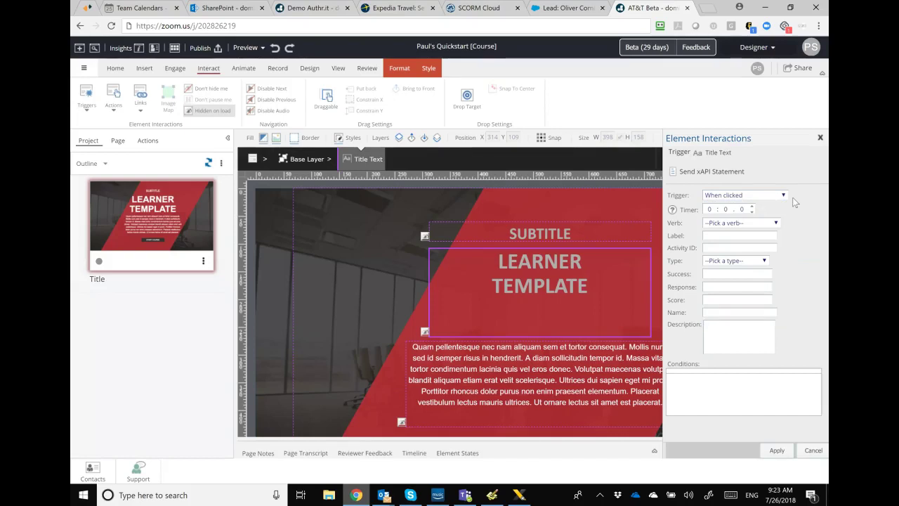
# Browse the xAPI verb list and choose Accessed as the statement's verb
pyautogui.click(740, 225)
pyautogui.scroll(-2, 772, 379)
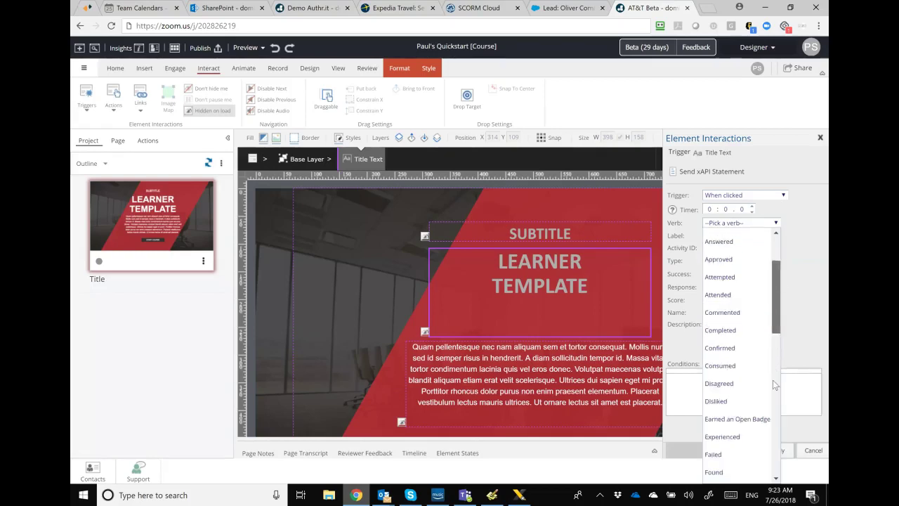
pyautogui.scroll(-3, 773, 393)
pyautogui.moveTo(776, 400); pyautogui.dragTo(772, 278)
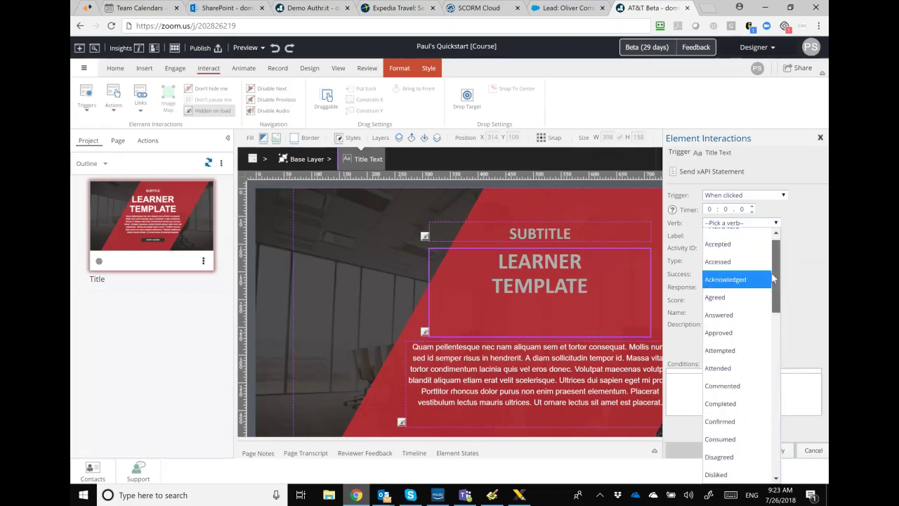
pyautogui.scroll(1, 772, 279)
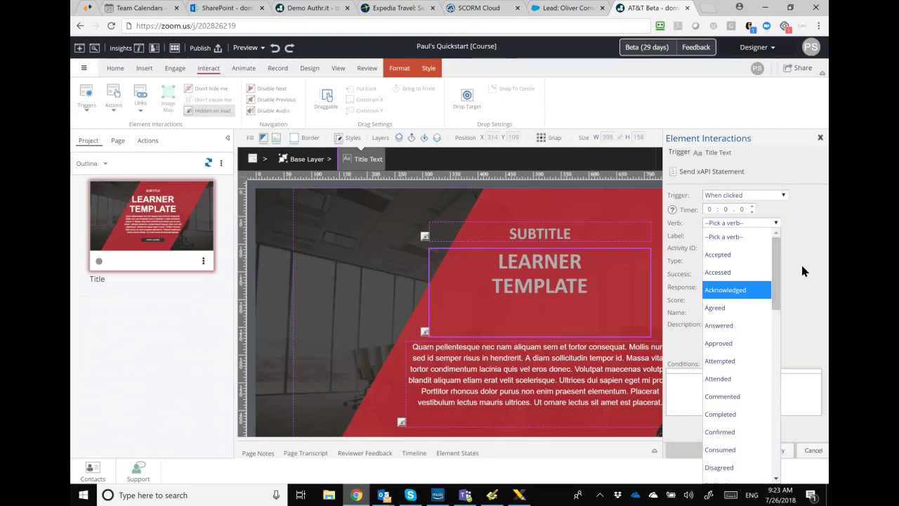
pyautogui.click(804, 270)
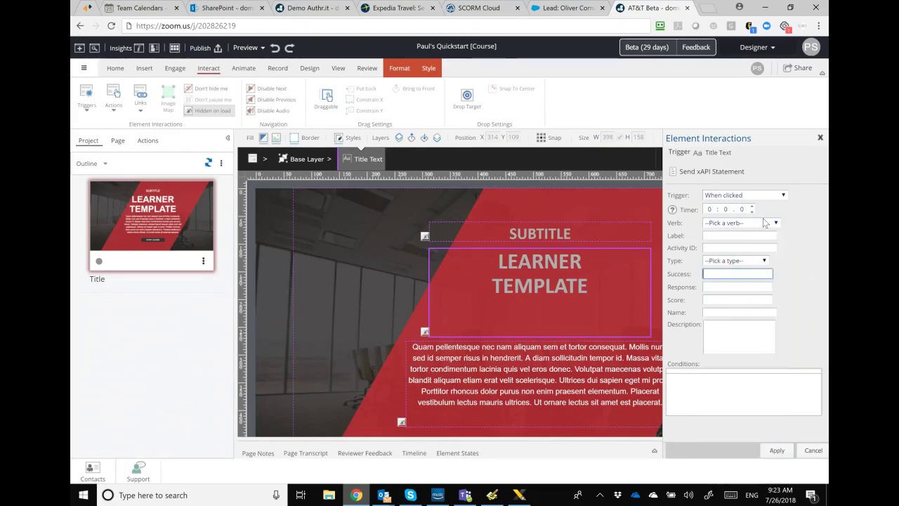
pyautogui.click(772, 224)
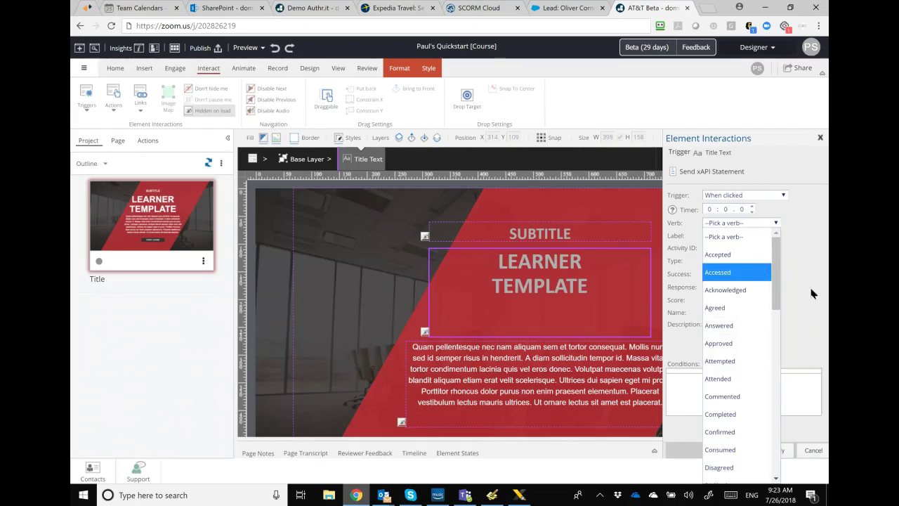
pyautogui.press('Down')
pyautogui.press('Down')
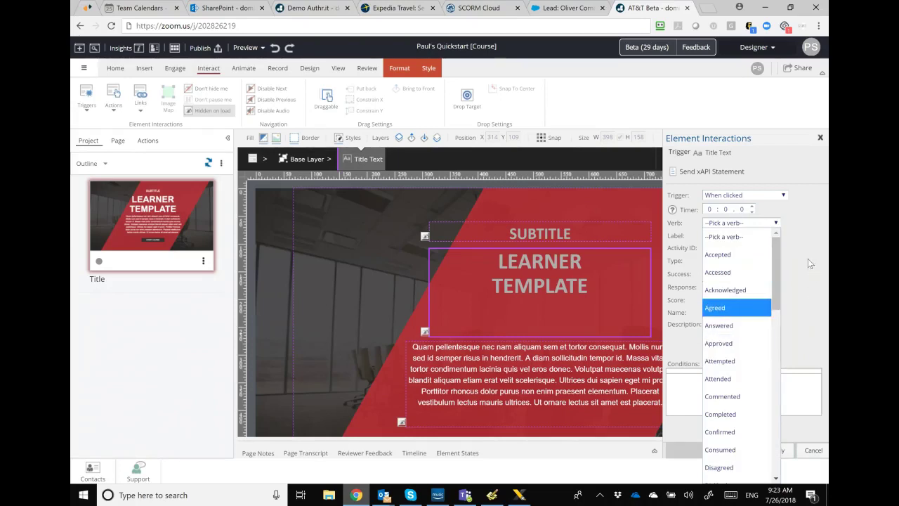
pyautogui.click(808, 259)
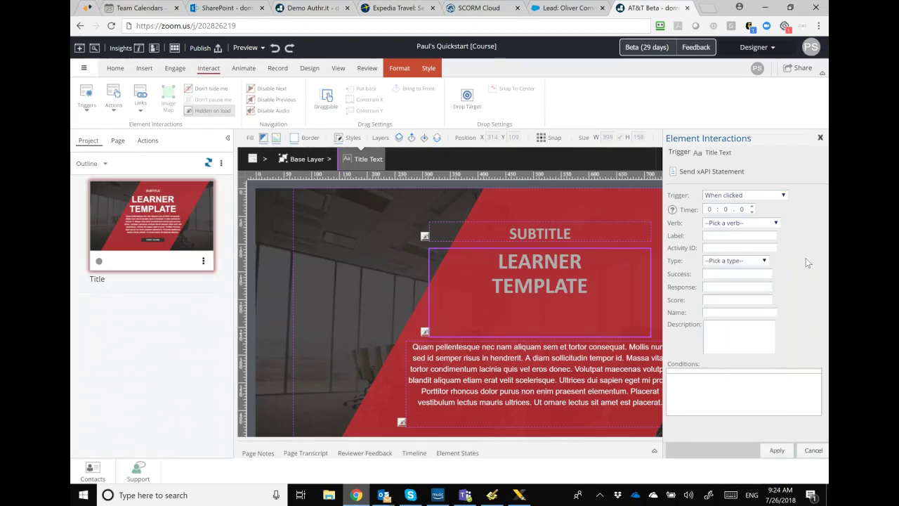
pyautogui.click(731, 223)
pyautogui.click(730, 250)
# Scroll through the activity types in the Type dropdown
pyautogui.click(749, 261)
pyautogui.scroll(-1, 743, 208)
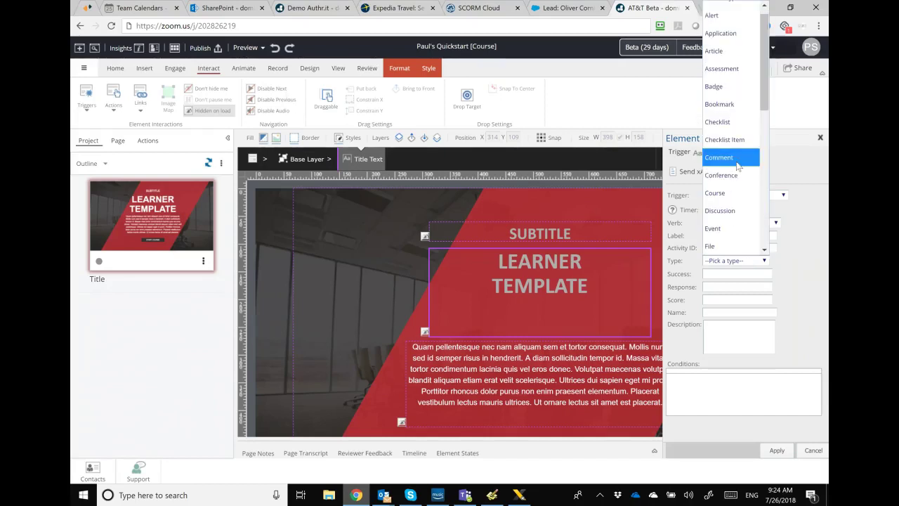
pyautogui.scroll(-4, 762, 109)
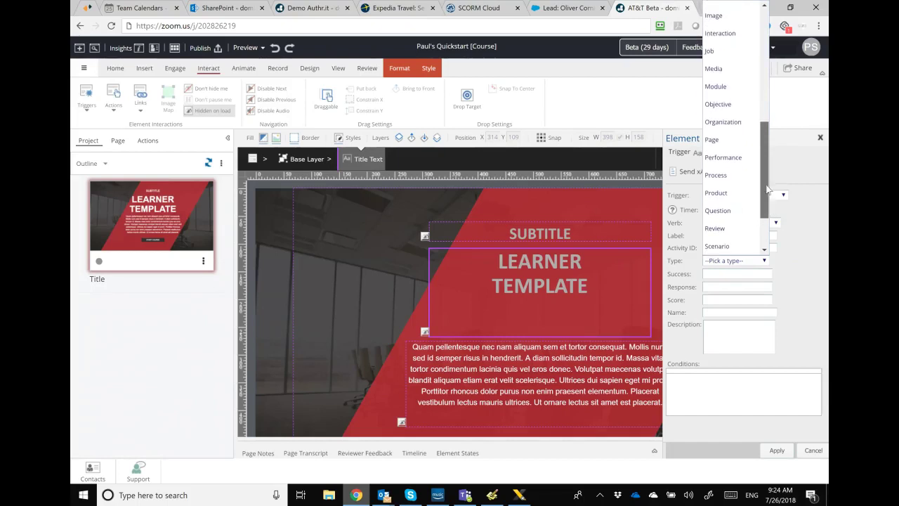
pyautogui.scroll(2, 758, 118)
pyautogui.scroll(3, 757, 118)
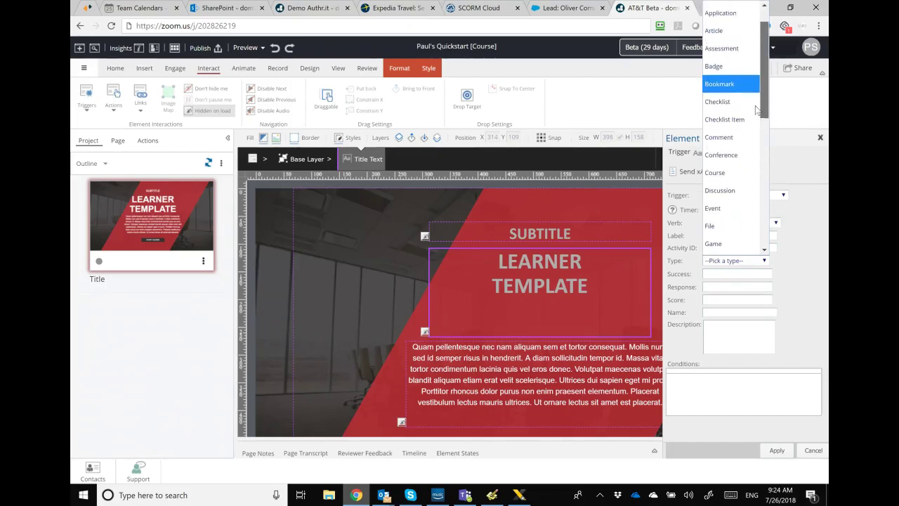
# Set the statement's activity type to Comment
pyautogui.click(719, 137)
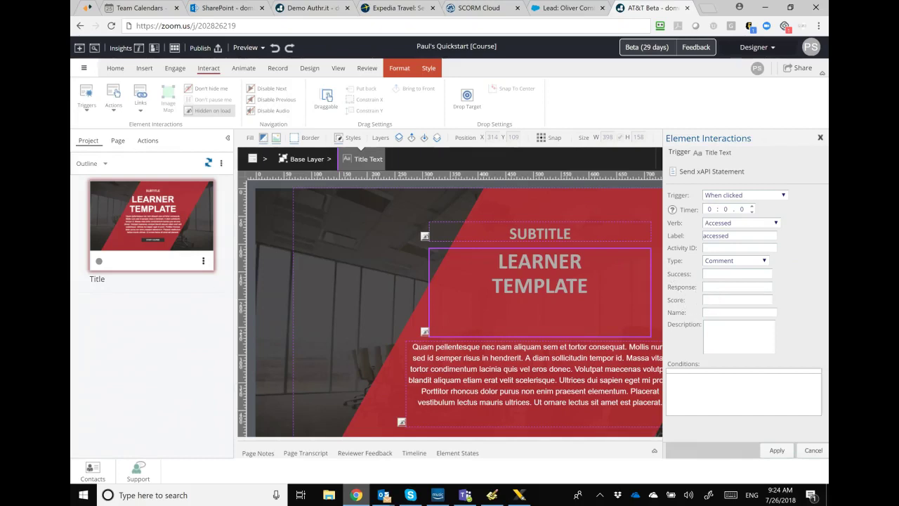
pyautogui.click(736, 274)
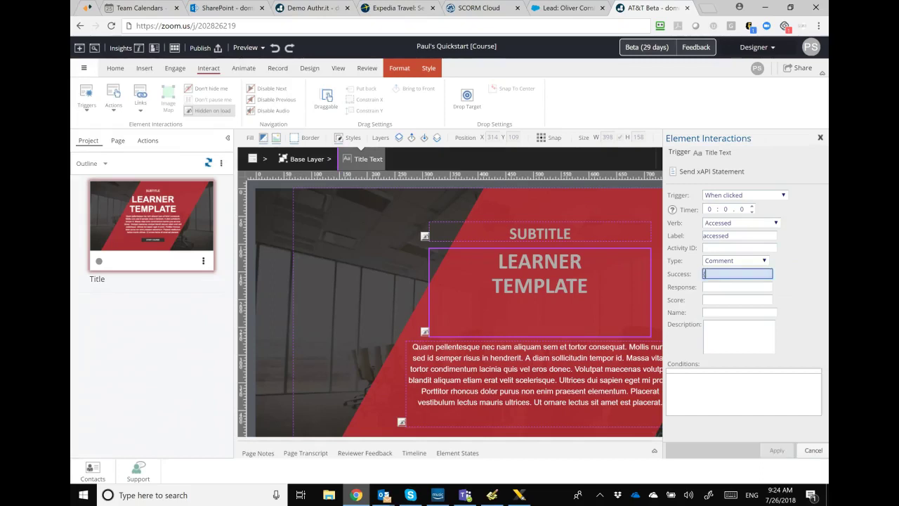
# Insert the Course Score variable {{sys.learner.score}} into the Score field
pyautogui.rightClick(729, 276)
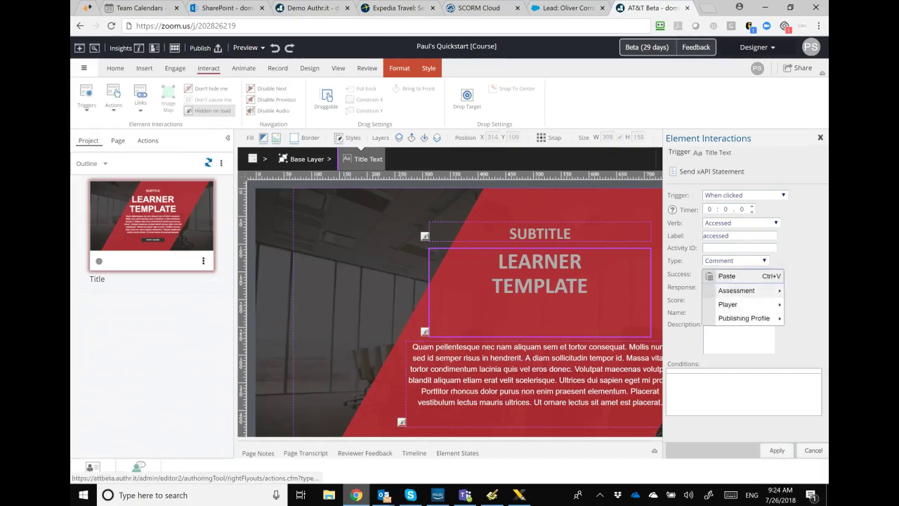
pyautogui.moveTo(765, 293)
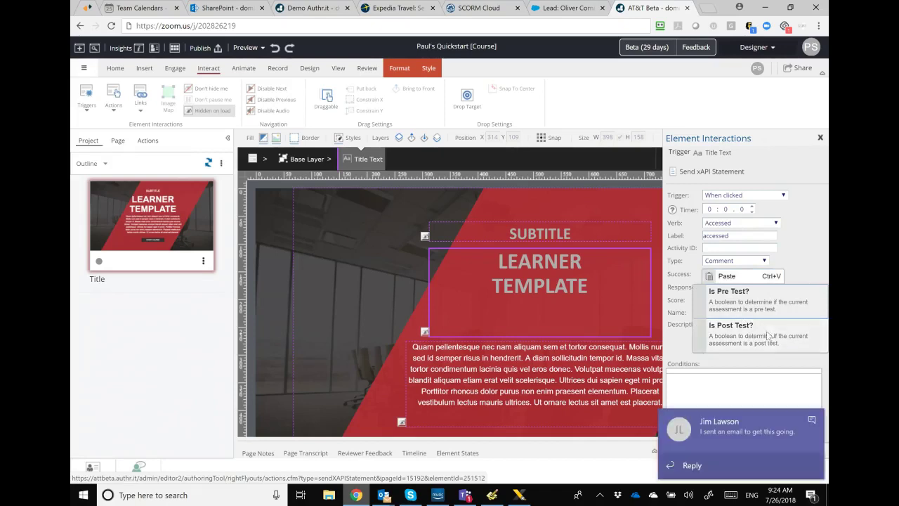
pyautogui.click(797, 264)
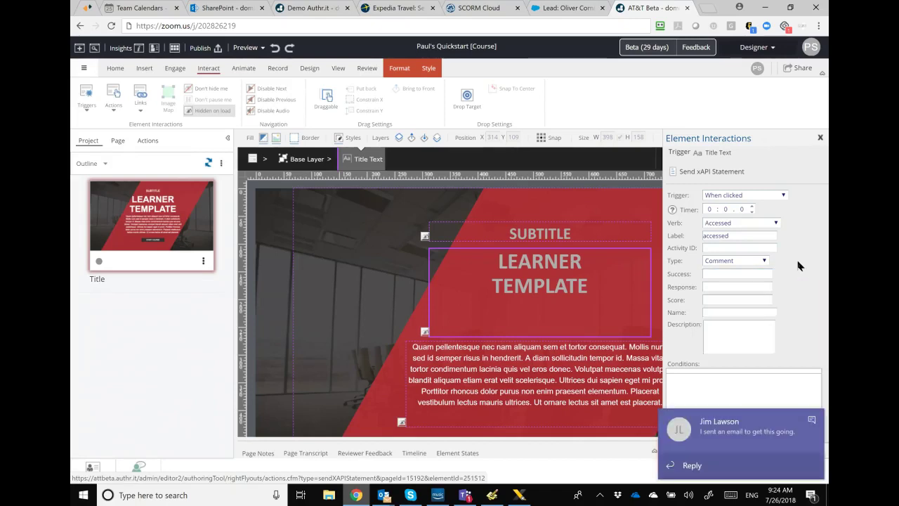
pyautogui.click(719, 300)
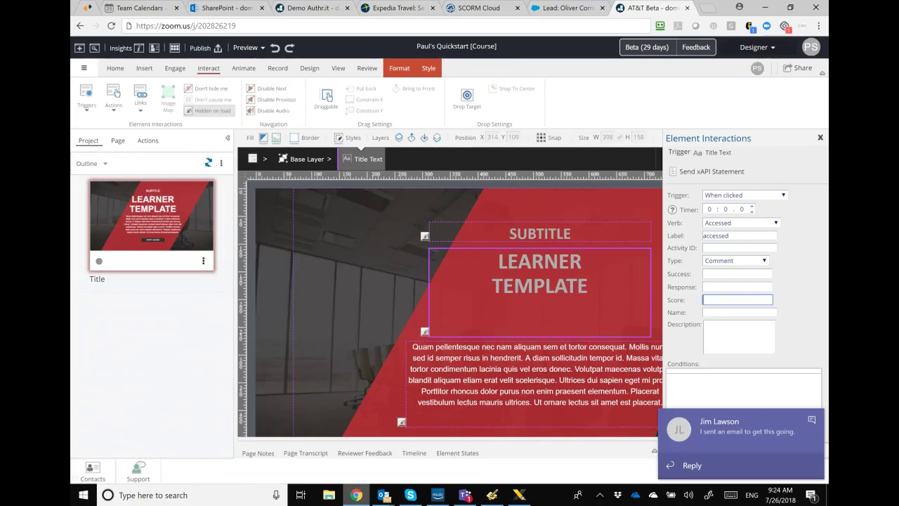
pyautogui.rightClick(724, 300)
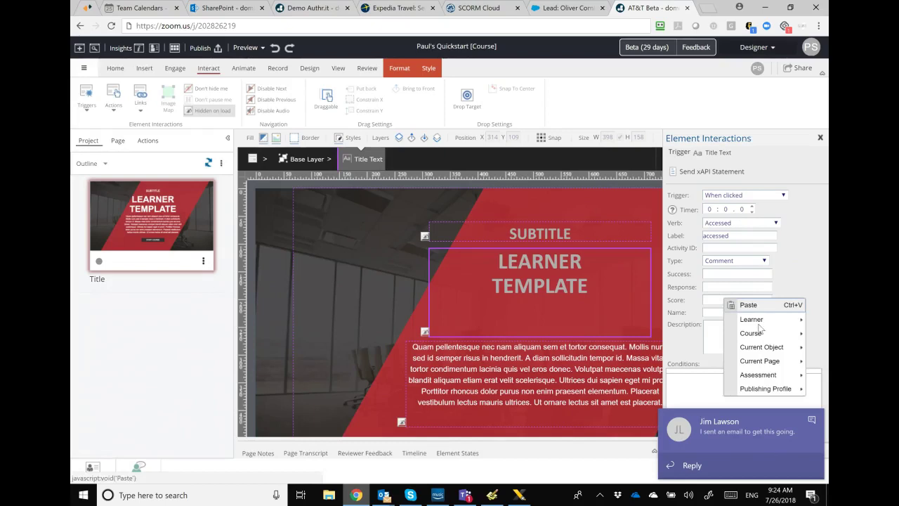
pyautogui.moveTo(747, 334)
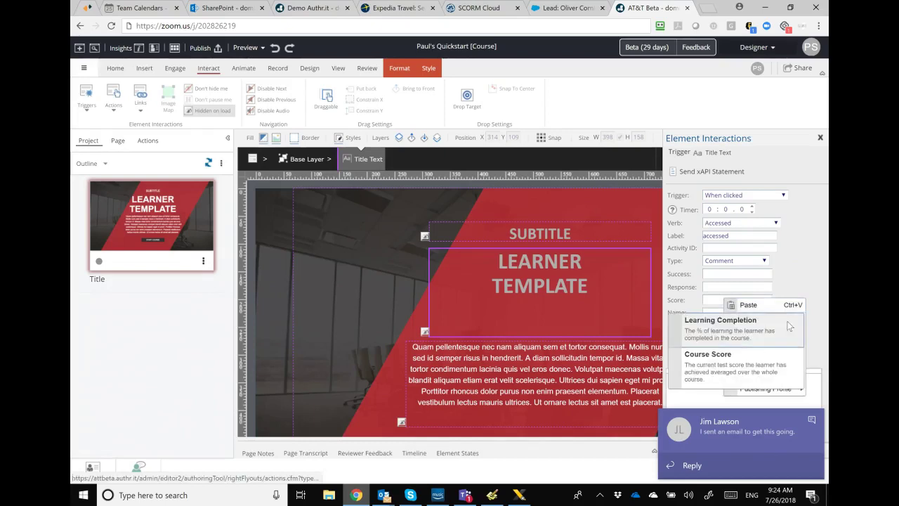
pyautogui.click(777, 362)
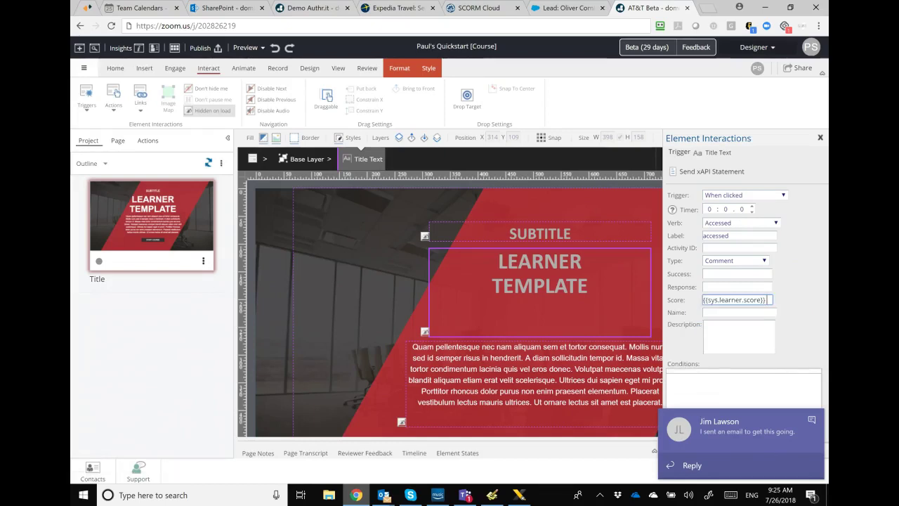
# Enter 'jhgjk' as the Name and 'hgjgjhjhghjghjhgj' as the Description
pyautogui.click(737, 312)
pyautogui.write('jhgjk')
pyautogui.click(738, 330)
pyautogui.write('hgjgjhjhg')
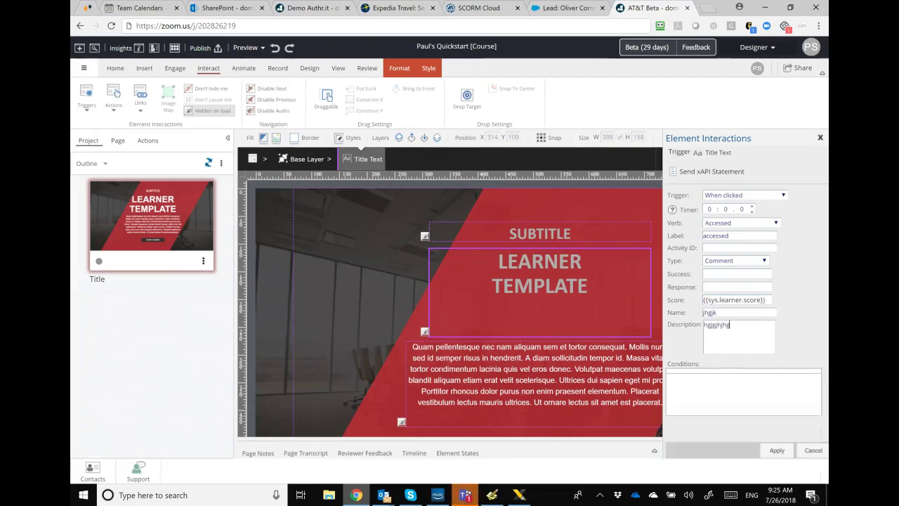
pyautogui.write('hjghjhgj')
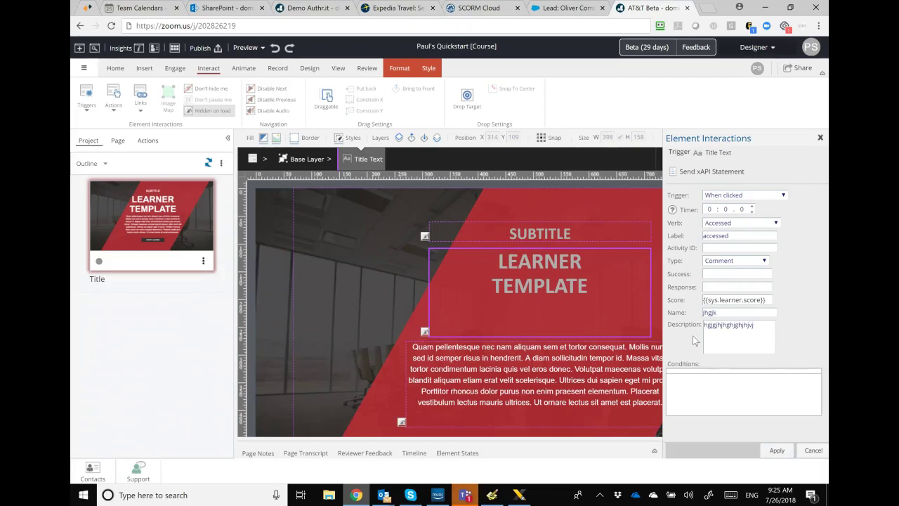
# Try a learner completion condition, clear Conditions entirely, then apply the statement settings
pyautogui.click(673, 382)
pyautogui.rightClick(671, 382)
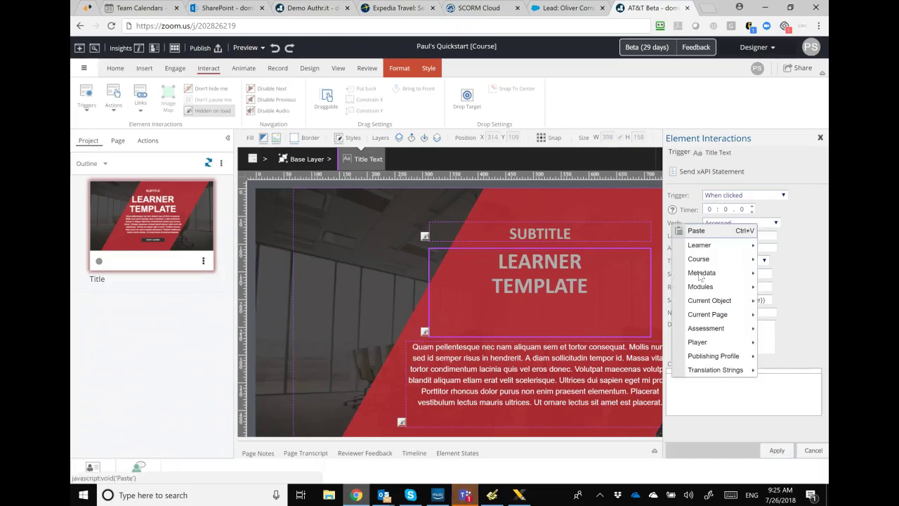
pyautogui.click(779, 273)
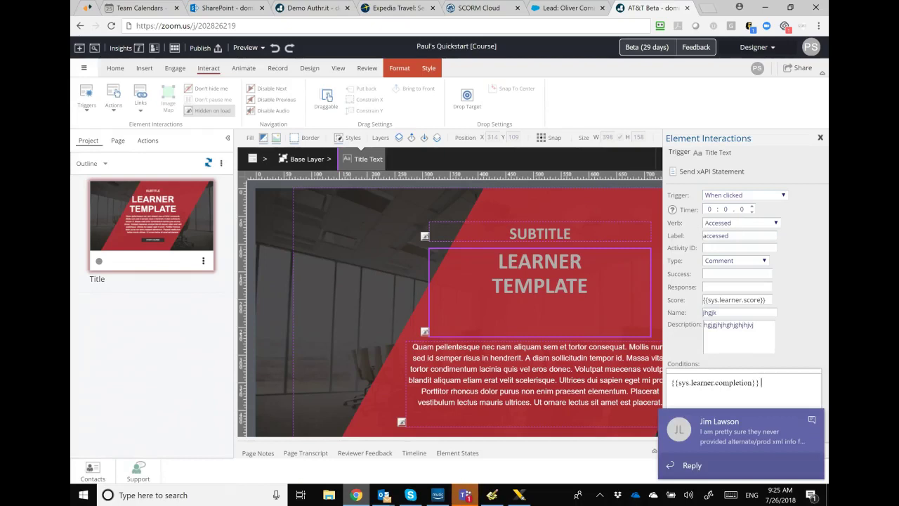
pyautogui.write('= paases')
pyautogui.hotkey('ctrl', 'shift', 'Left')
pyautogui.hotkey('ctrl', 'shift', 'Left')
pyautogui.hotkey('ctrl', 'a')
pyautogui.press('BackSpace')
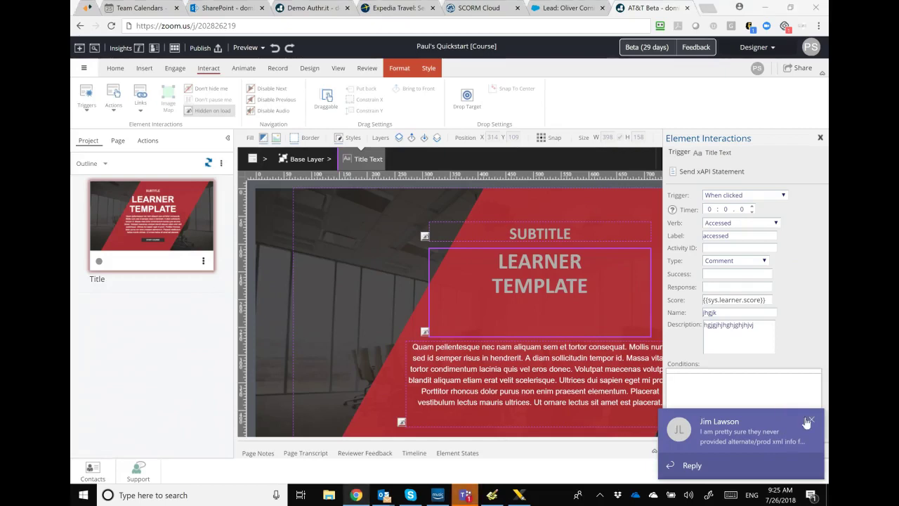
pyautogui.click(813, 421)
pyautogui.click(778, 451)
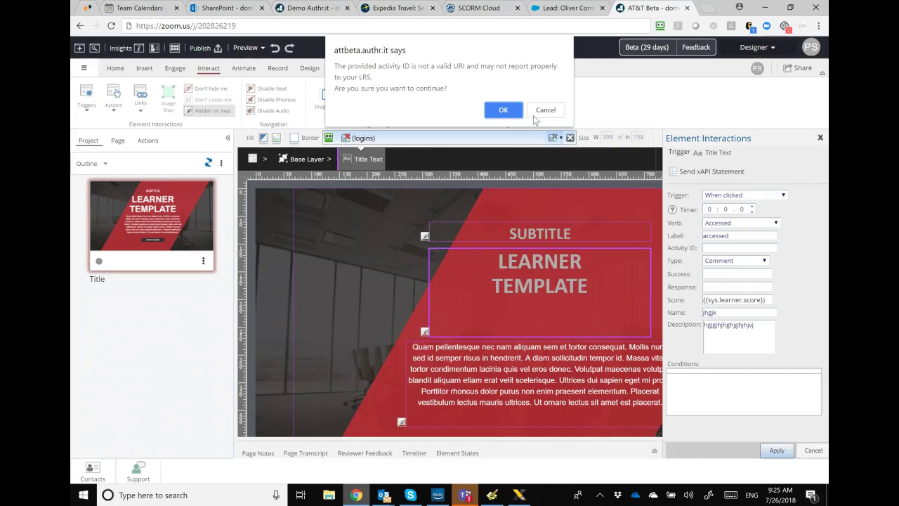
# Accept the activity ID warning, finish the interactions, and briefly view the Publish dialog
pyautogui.click(541, 113)
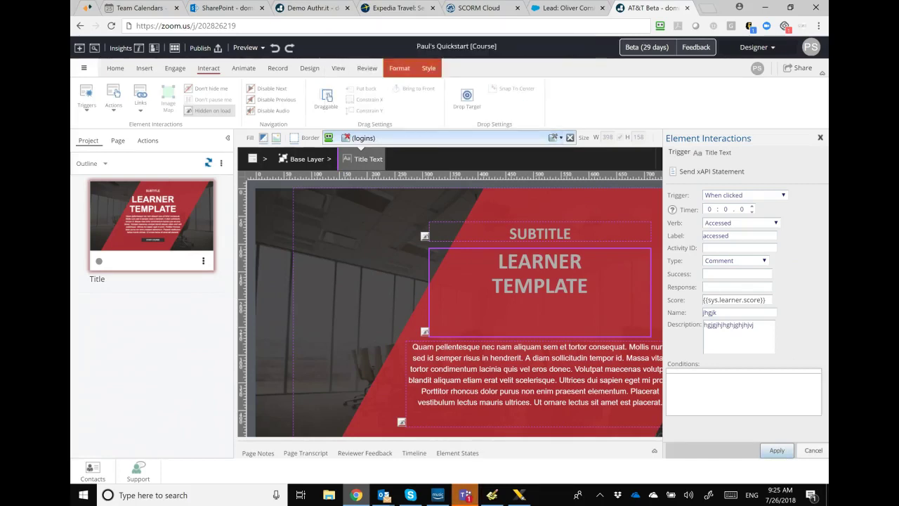
pyautogui.click(813, 452)
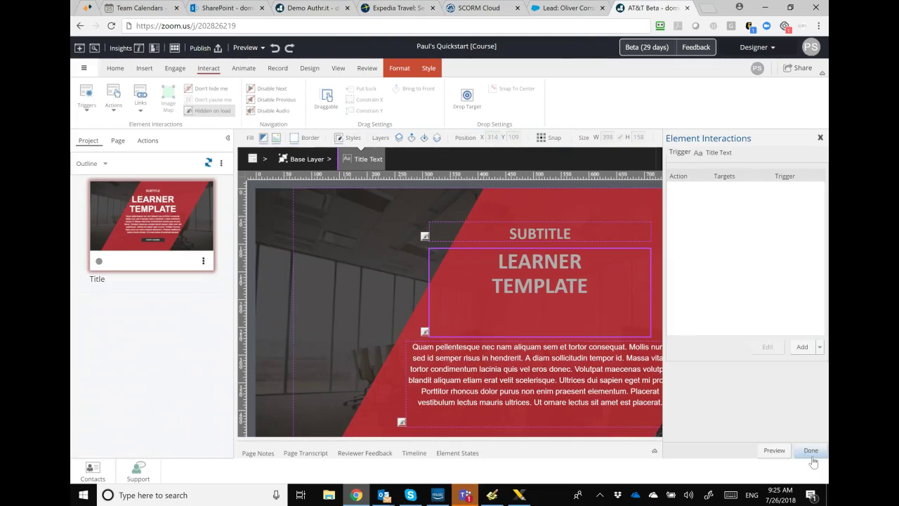
pyautogui.click(810, 451)
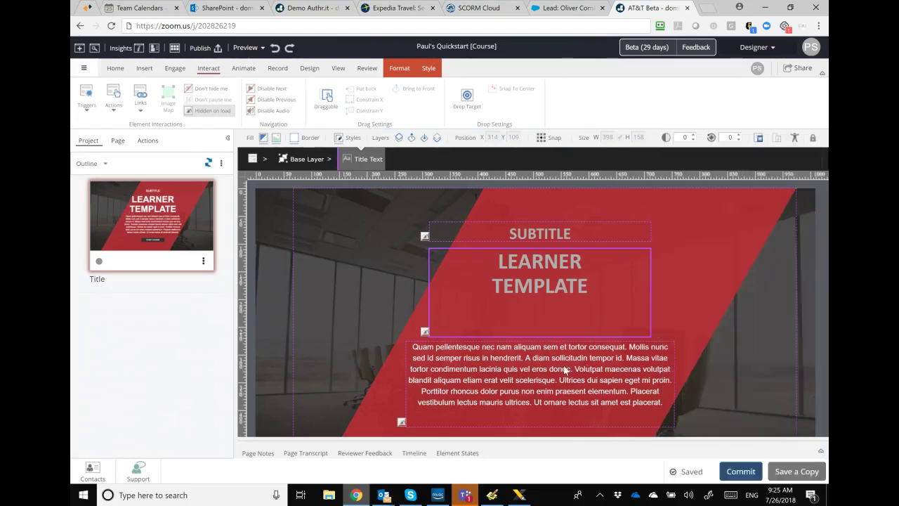
pyautogui.click(216, 52)
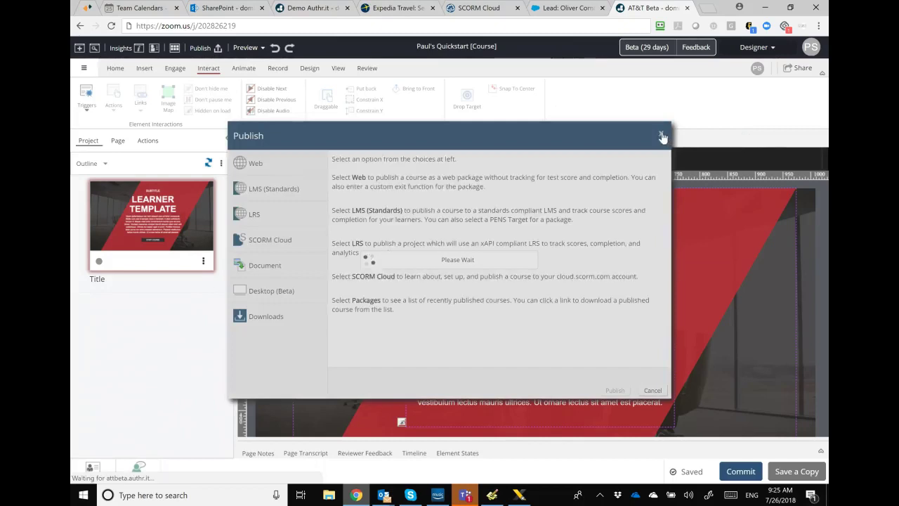
pyautogui.click(660, 134)
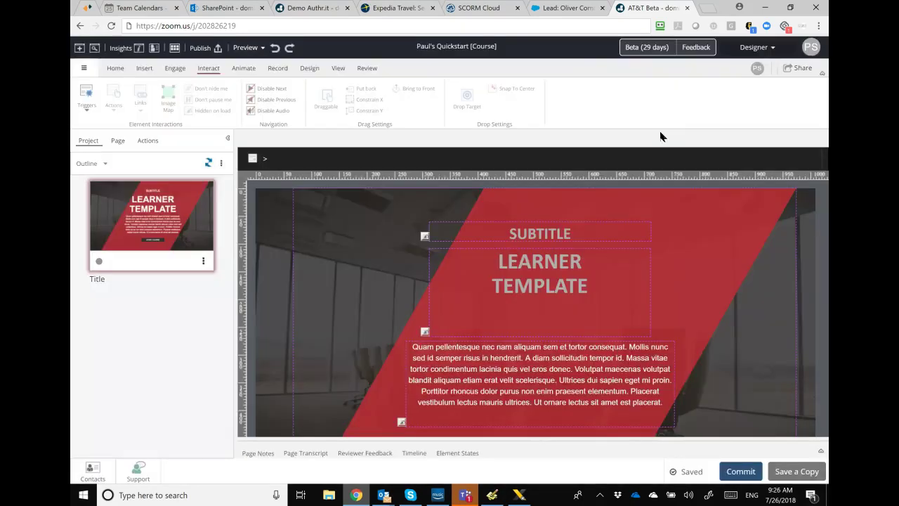
# Go to the publishing options and open the empty package Targets manager
pyautogui.click(81, 69)
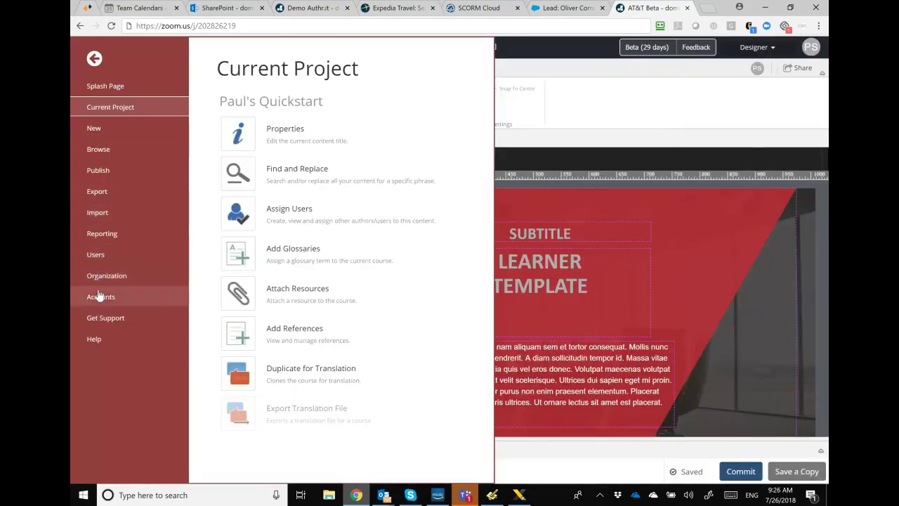
pyautogui.click(99, 172)
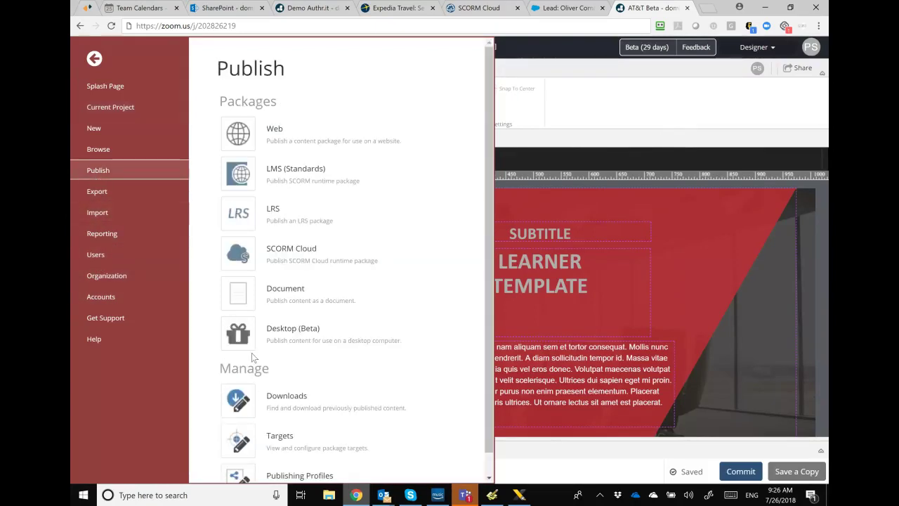
pyautogui.click(280, 439)
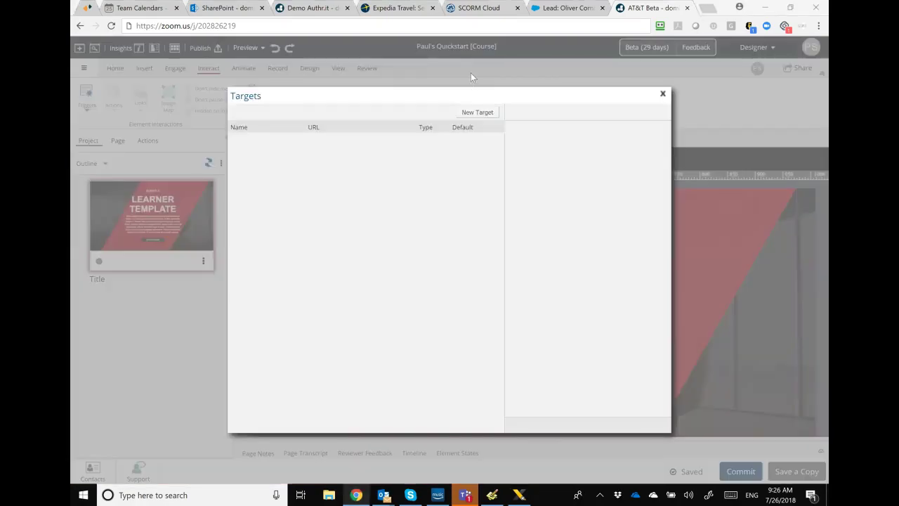
# Start a new LRS target named 'kggkkgkg', then close Targets without creating it
pyautogui.click(476, 112)
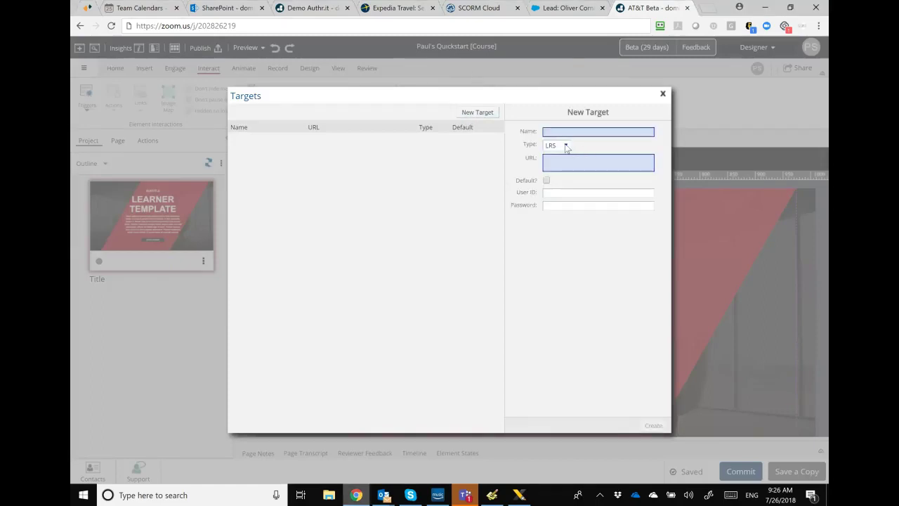
pyautogui.click(566, 146)
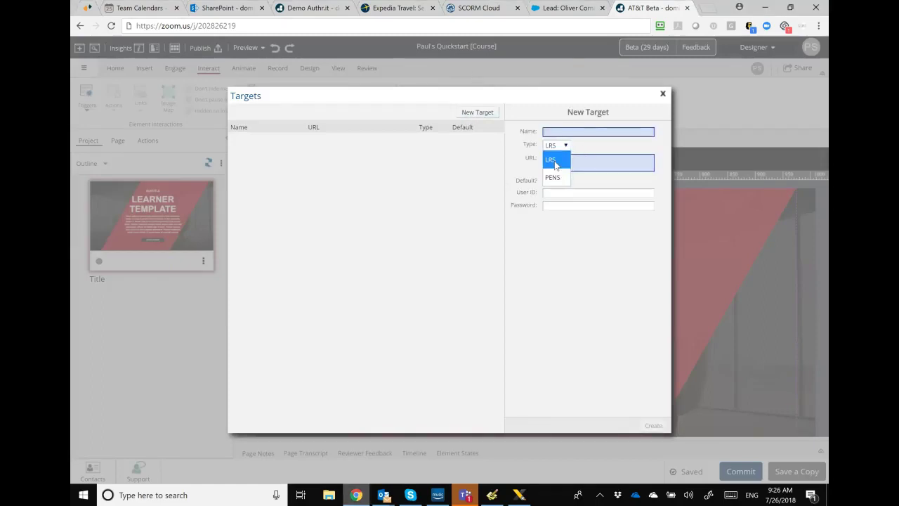
pyautogui.click(554, 161)
pyautogui.write('kggkkgkg')
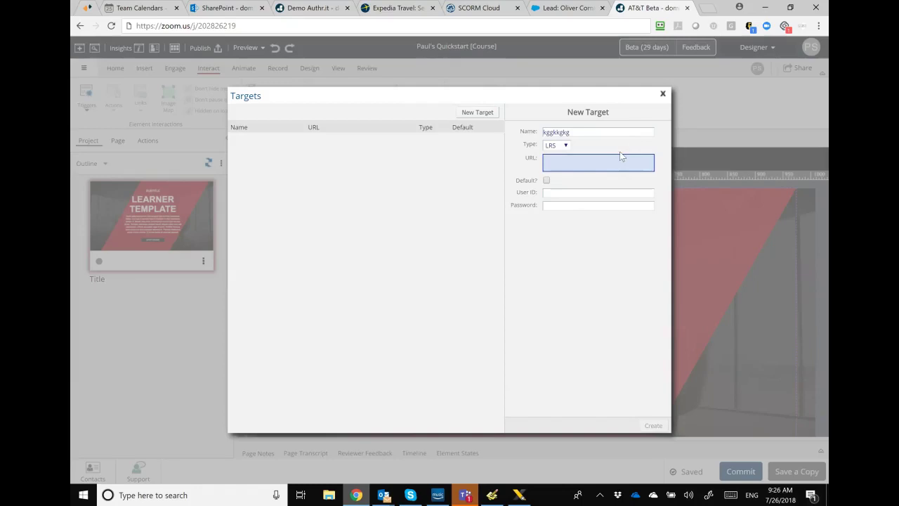
pyautogui.click(662, 96)
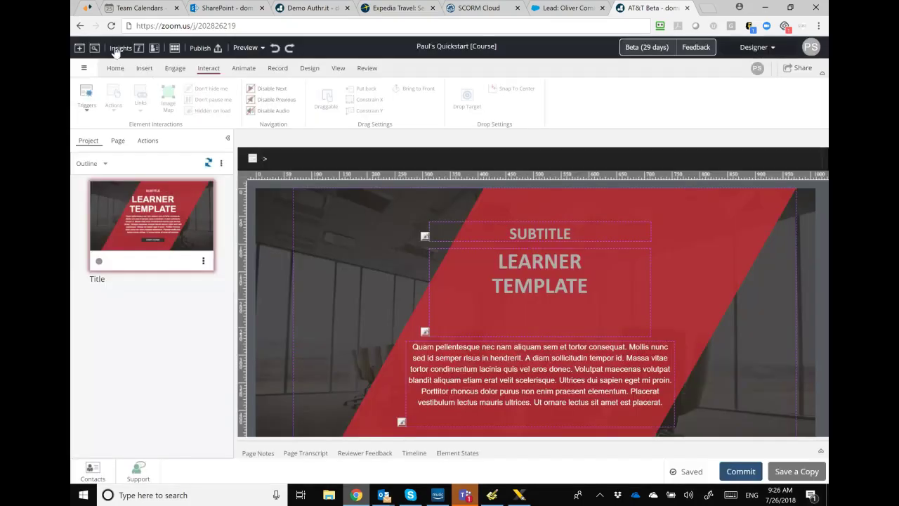
pyautogui.click(203, 50)
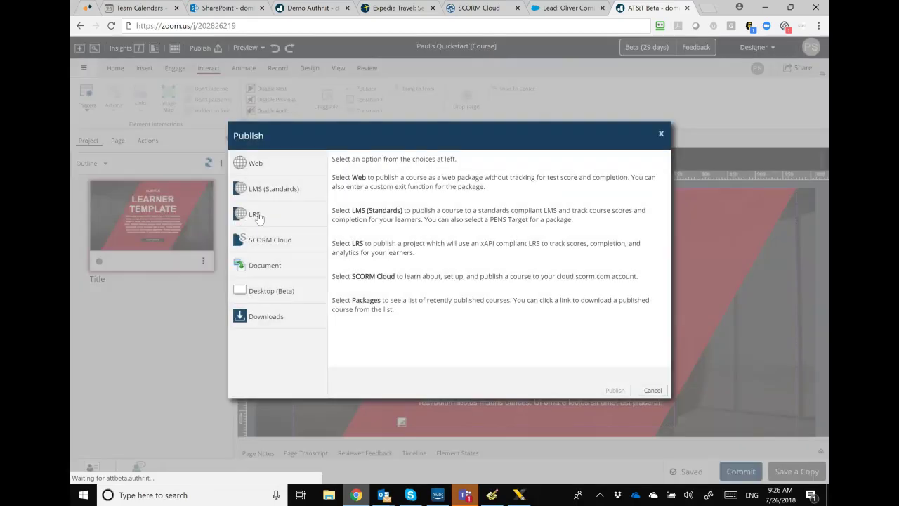
pyautogui.click(256, 216)
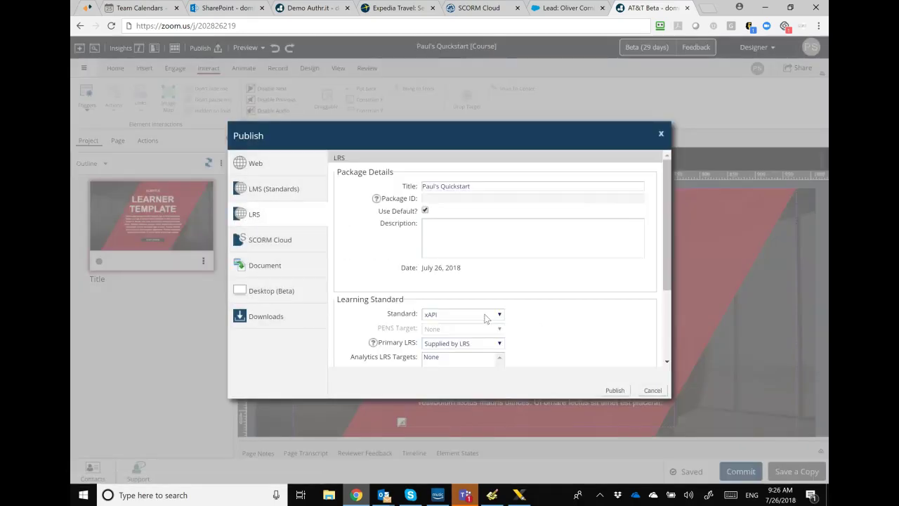
pyautogui.scroll(-1, 578, 325)
pyautogui.scroll(-1, 577, 328)
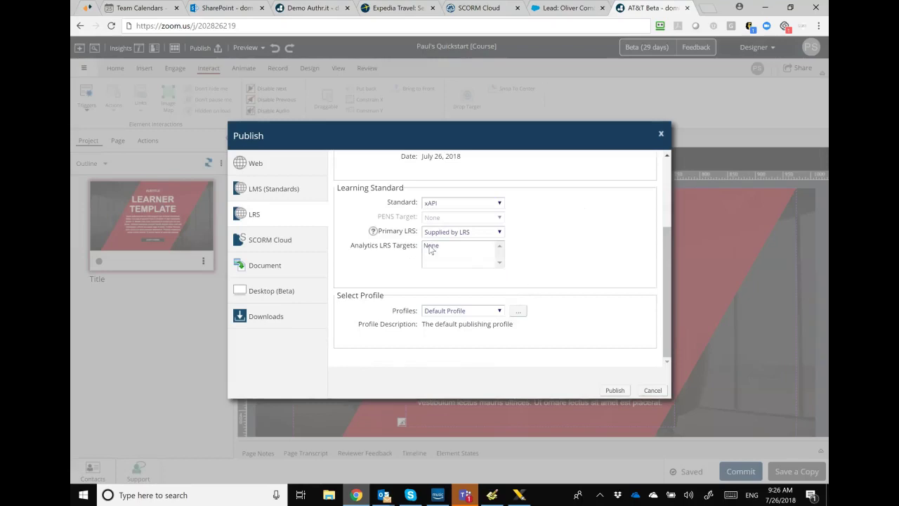
pyautogui.click(463, 234)
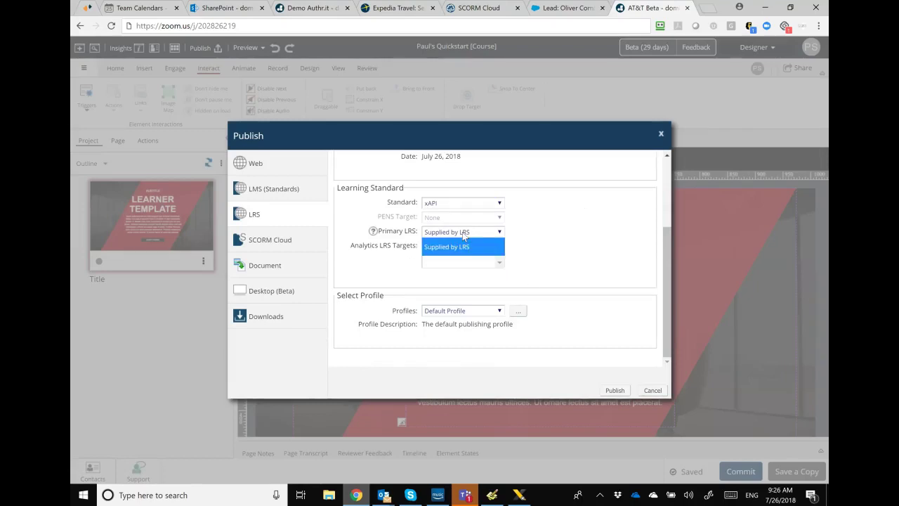
pyautogui.click(462, 232)
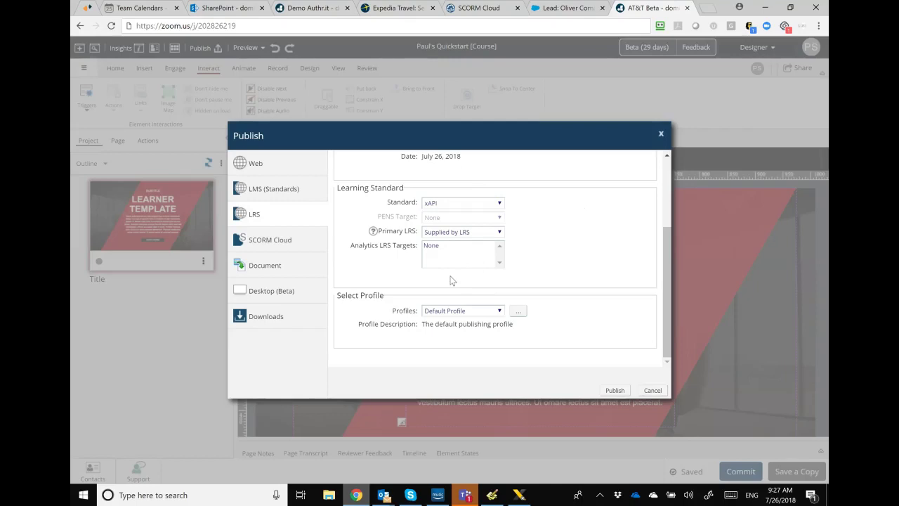
pyautogui.click(447, 233)
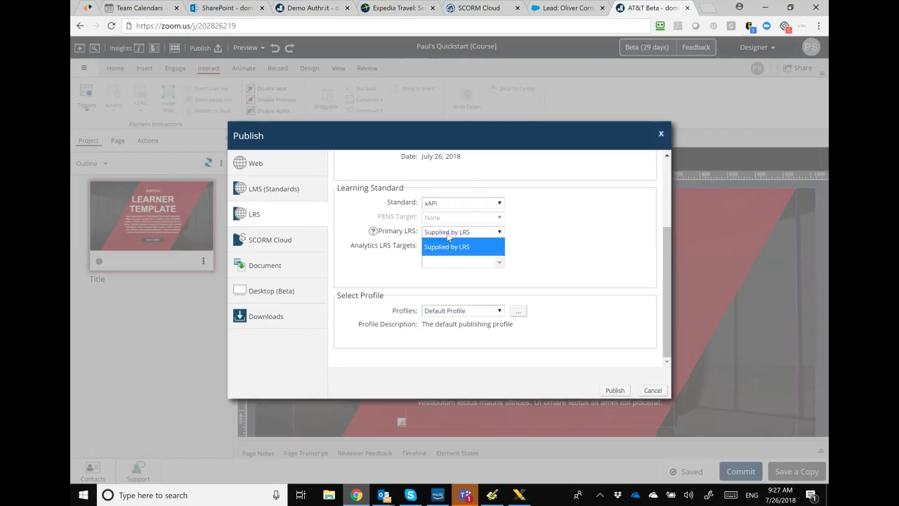
pyautogui.click(448, 235)
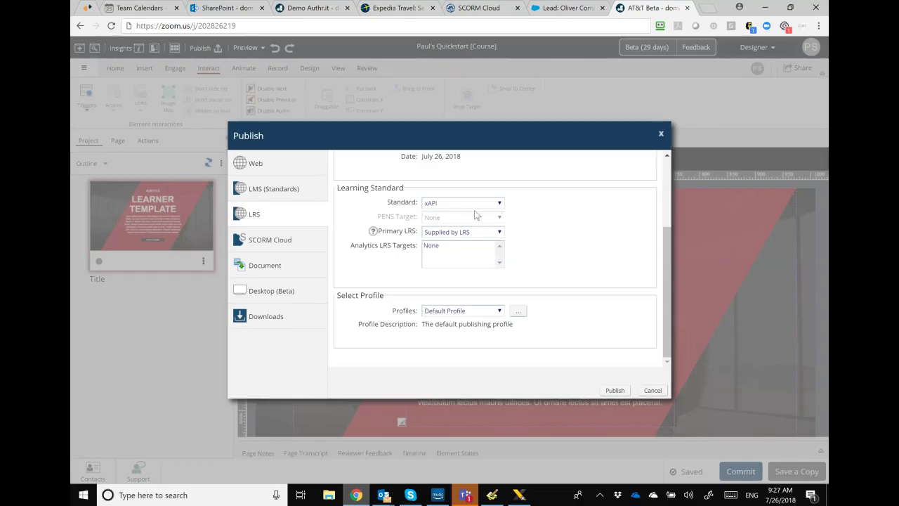
pyautogui.click(257, 195)
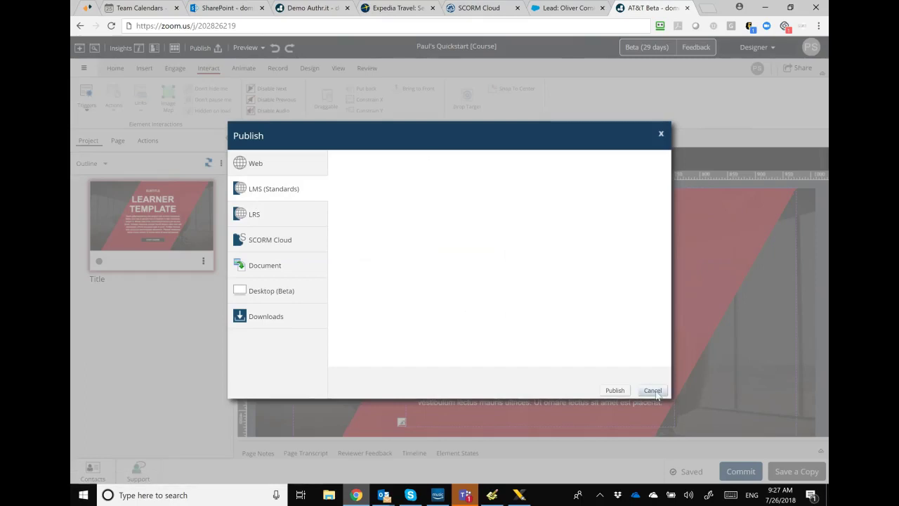
pyautogui.press('Escape')
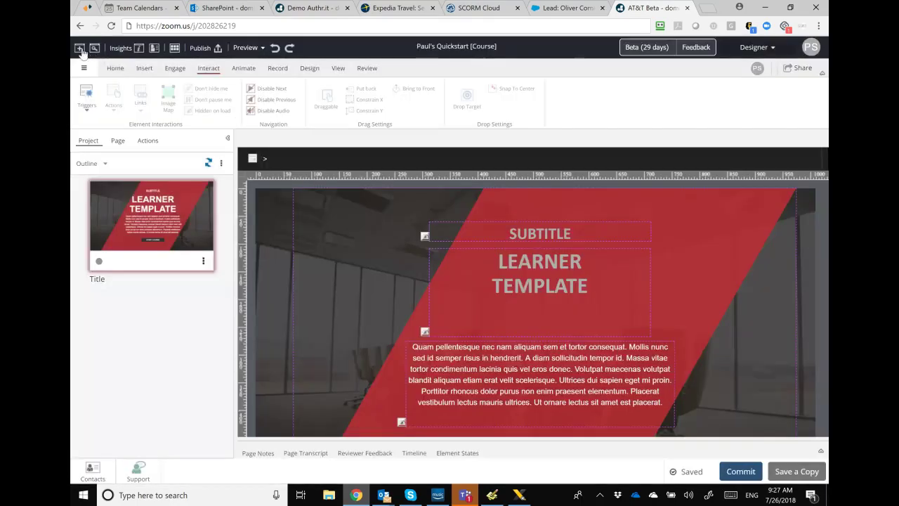
pyautogui.click(80, 49)
pyautogui.click(704, 94)
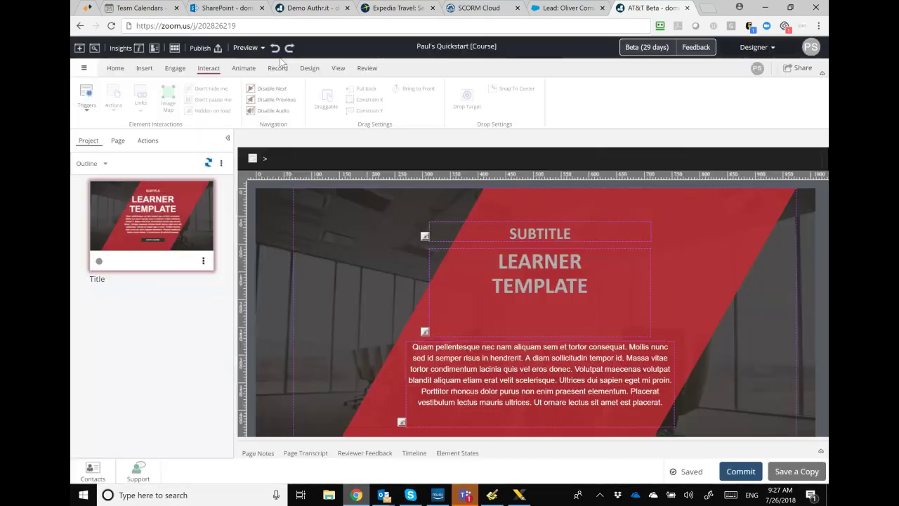
pyautogui.click(217, 48)
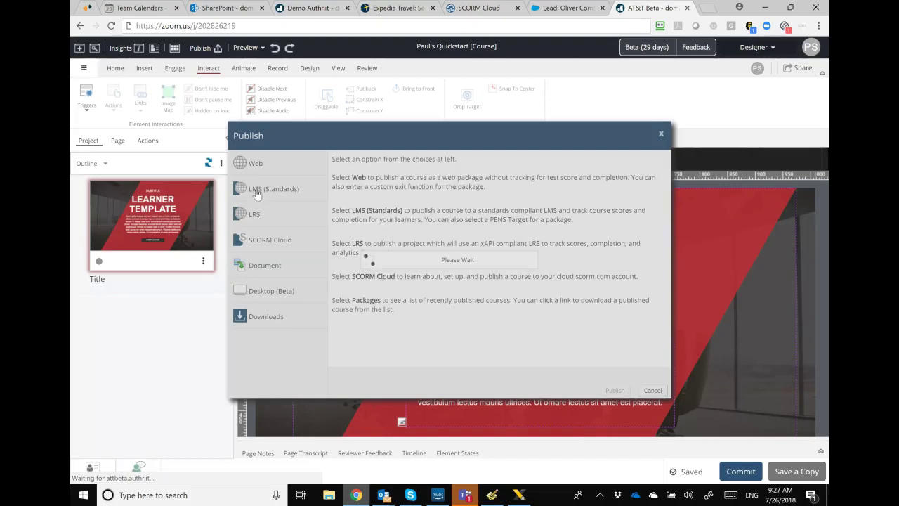
pyautogui.click(256, 191)
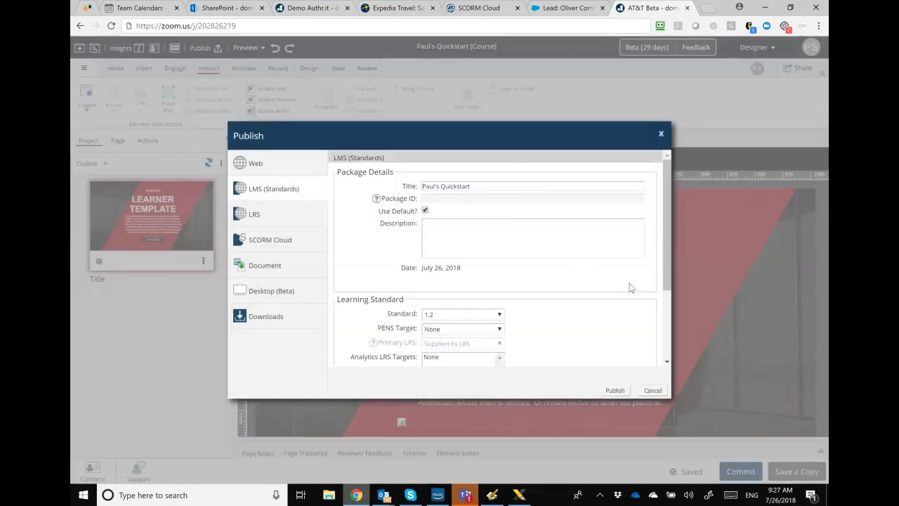
pyautogui.scroll(-3, 582, 319)
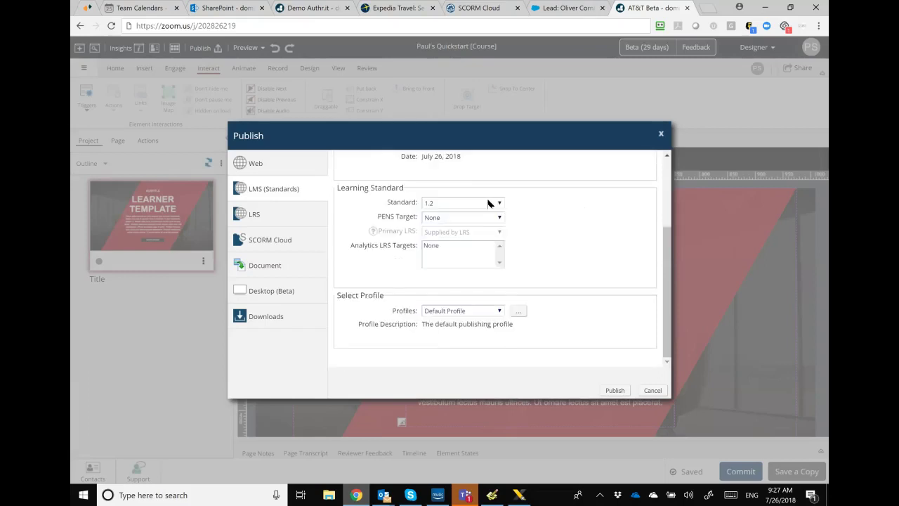
pyautogui.click(489, 205)
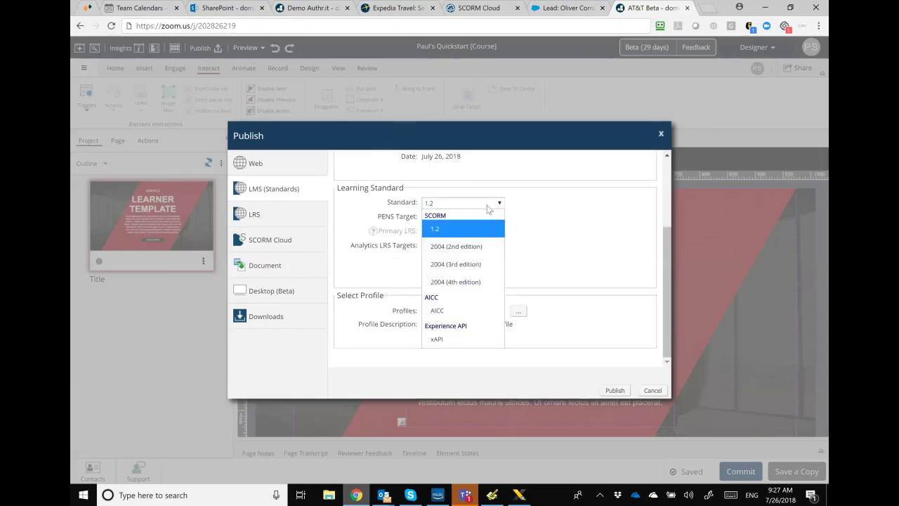
pyautogui.click(474, 264)
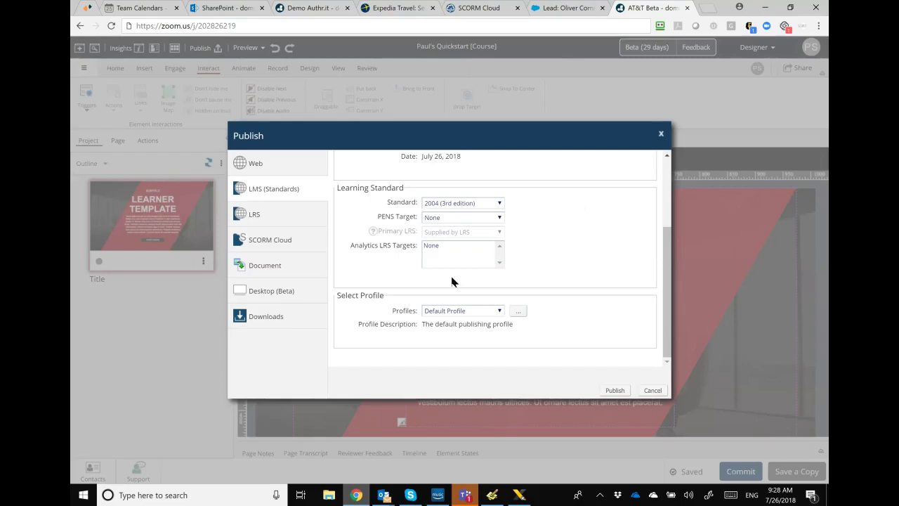
pyautogui.click(651, 391)
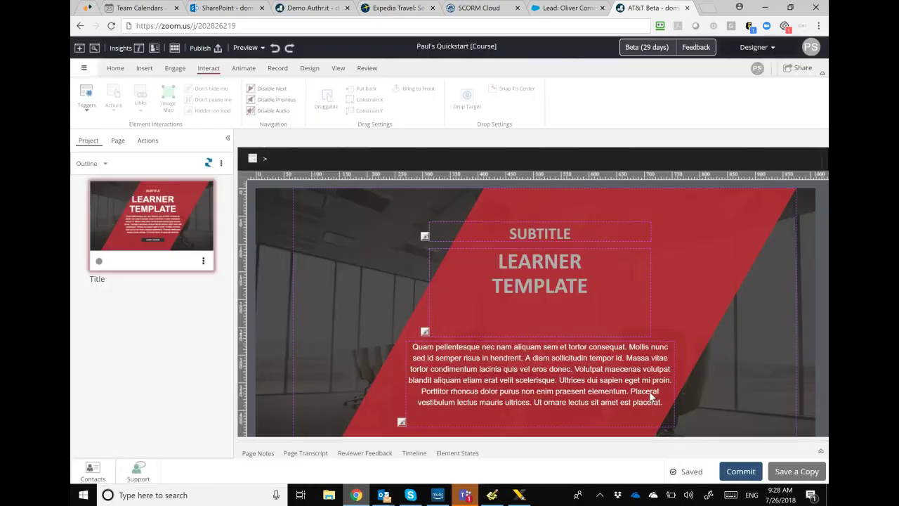